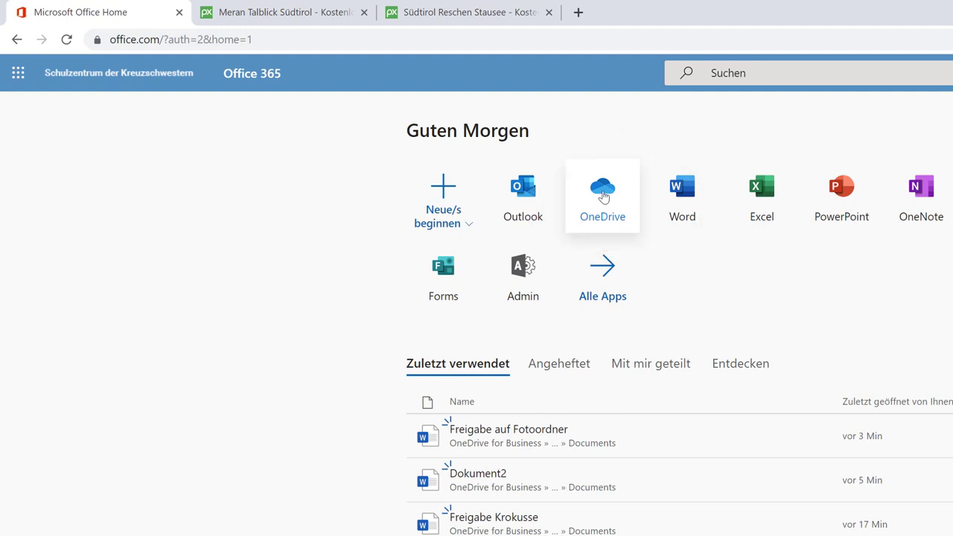
- Open OneDrive from the Office 365 home page in a new browser tab
click(603, 196)
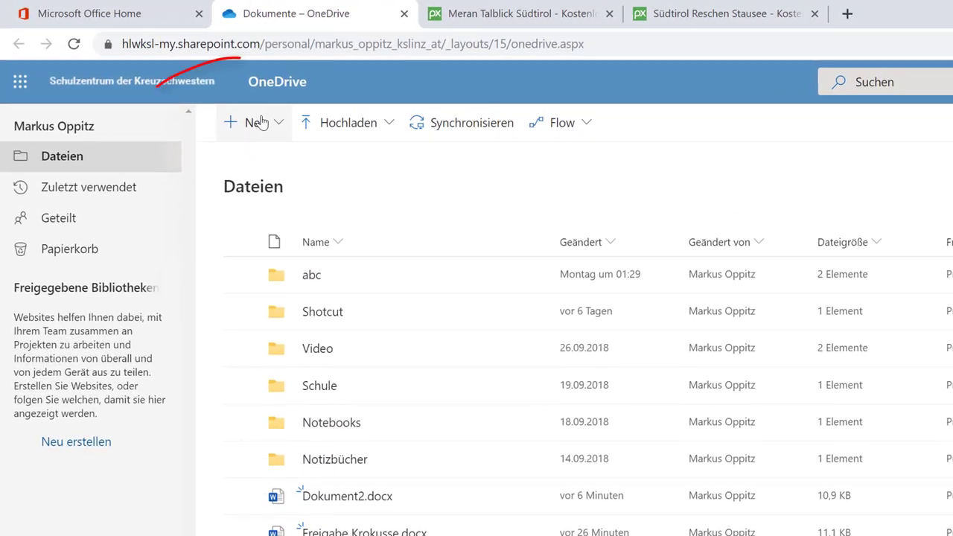
- Create a new OneDrive folder named 'Foto Südtirol' and open it
click(255, 123)
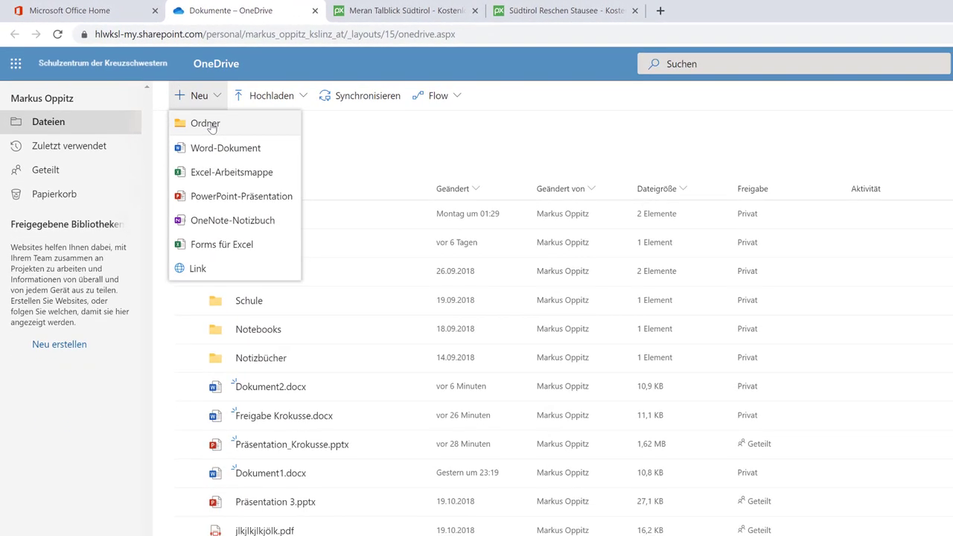
click(262, 158)
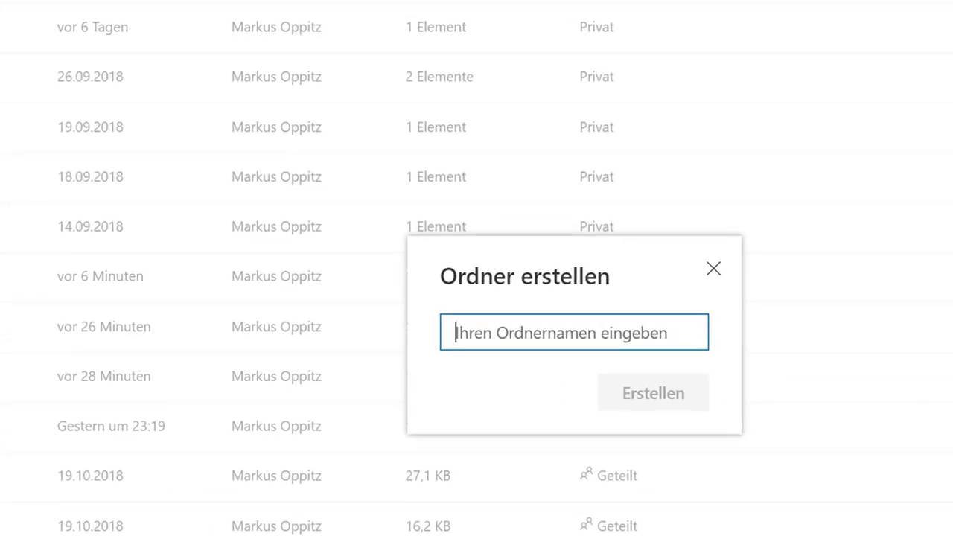
text(Fot)
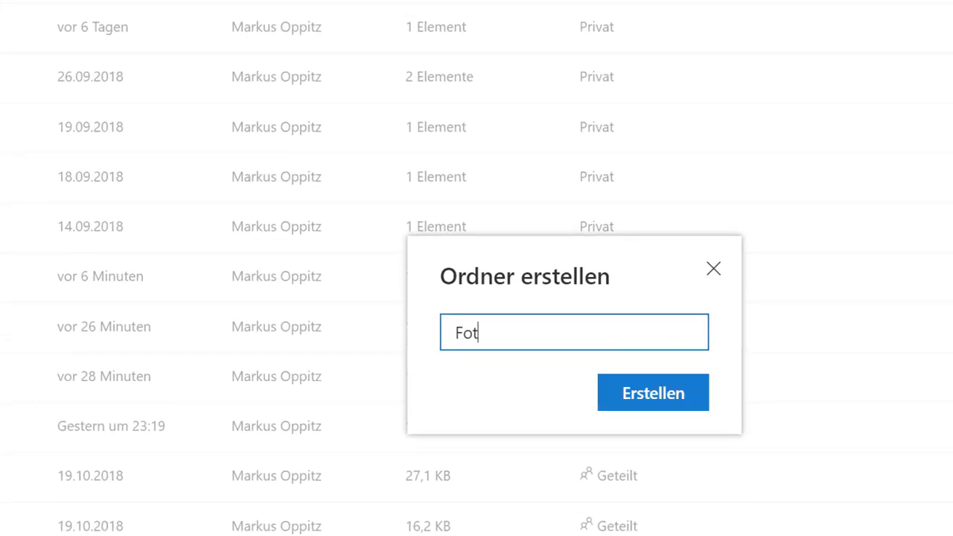
text(o Südt)
text(irol)
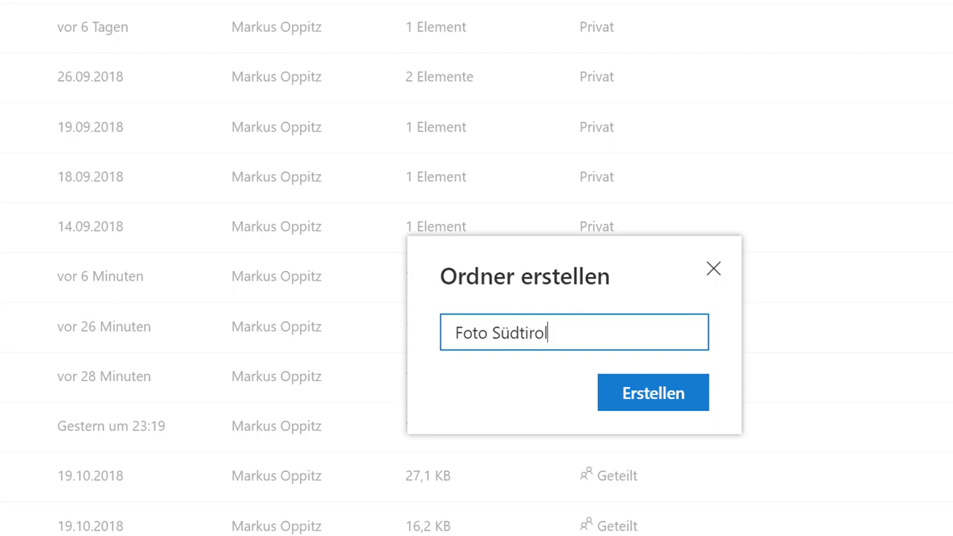
click(649, 403)
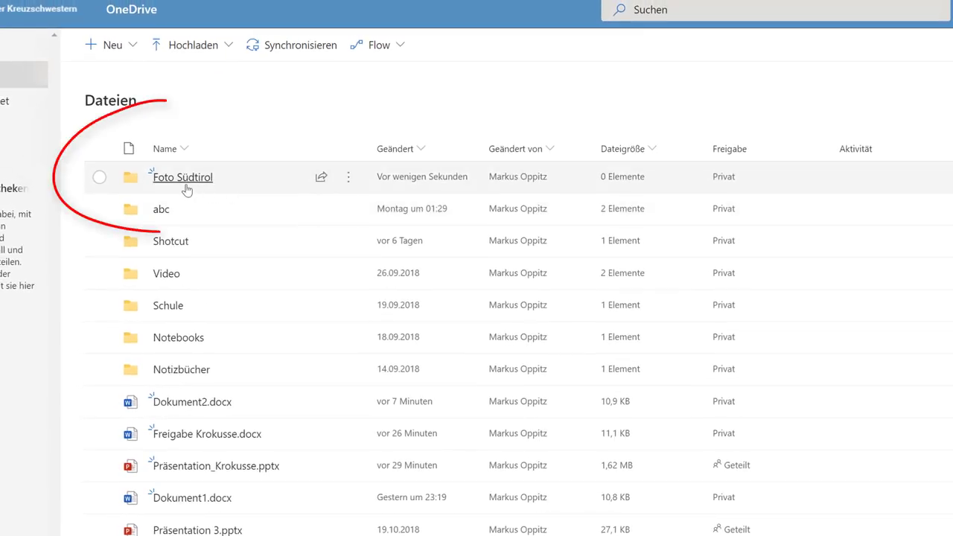
click(186, 187)
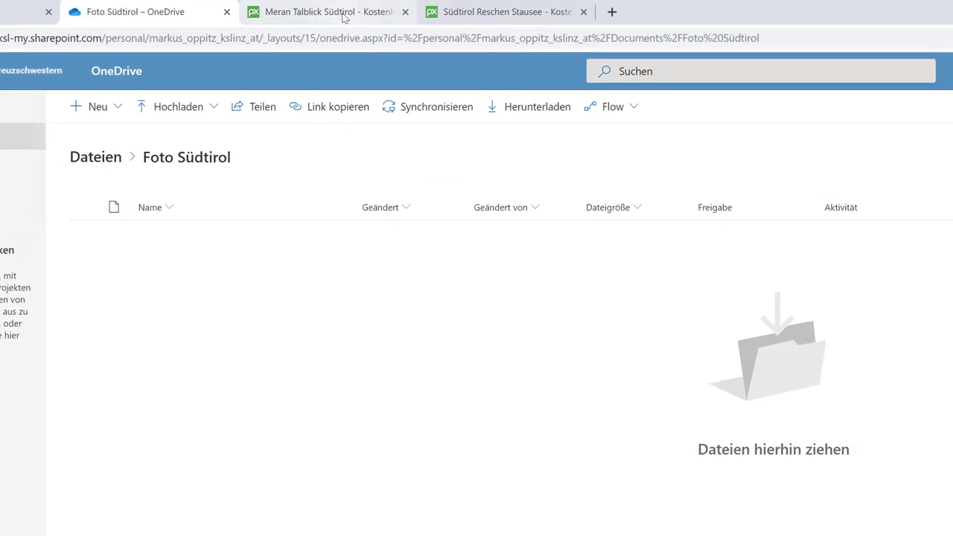
click(344, 15)
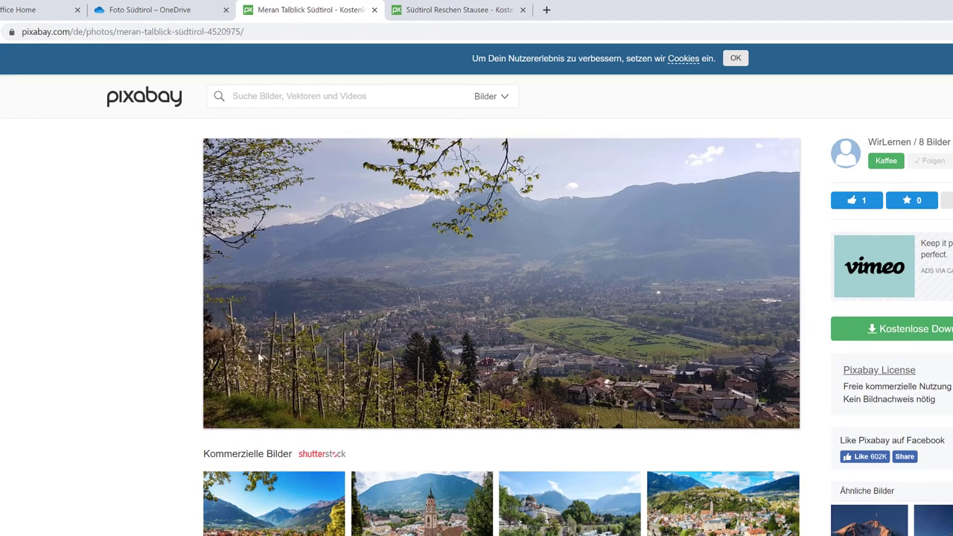
mouse_move(430, 338)
mouse_move(478, 283)
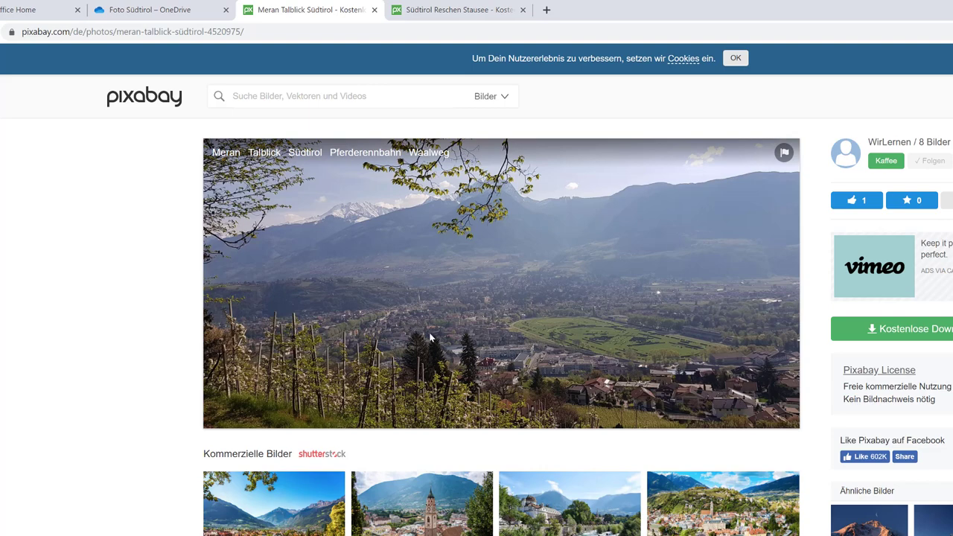
click(455, 10)
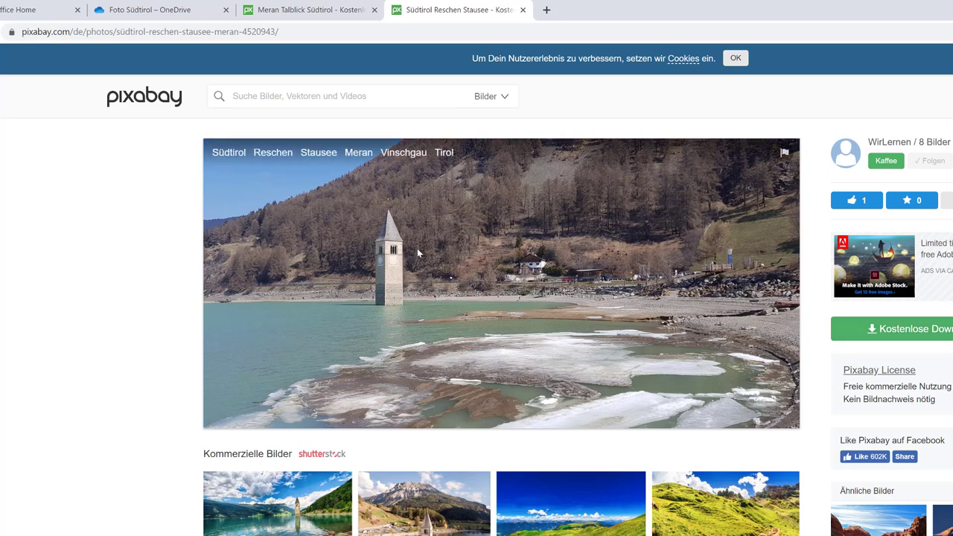
click(134, 12)
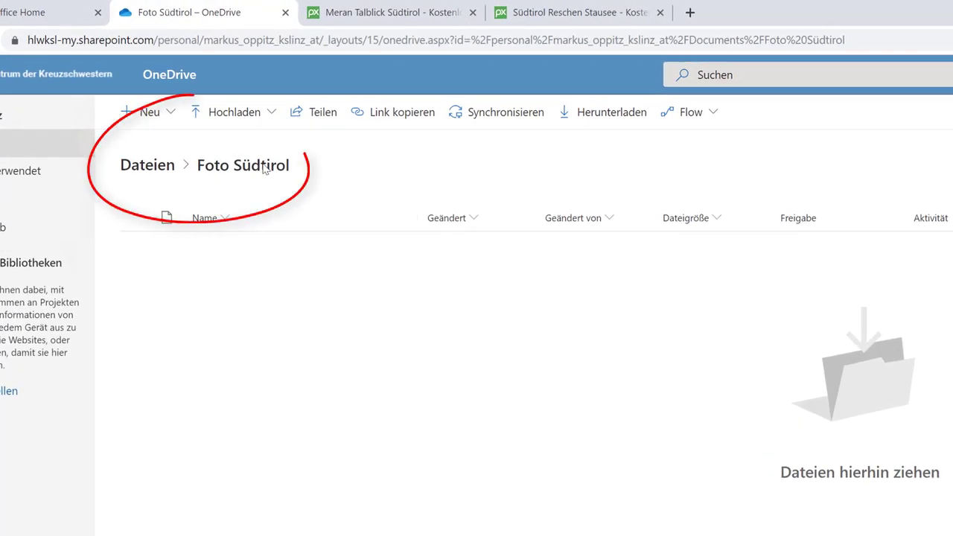
- Upload meran-4520975_1920.jpg and south-tyrol-4520943_1920.jpg into the Foto Südtirol folder
click(171, 168)
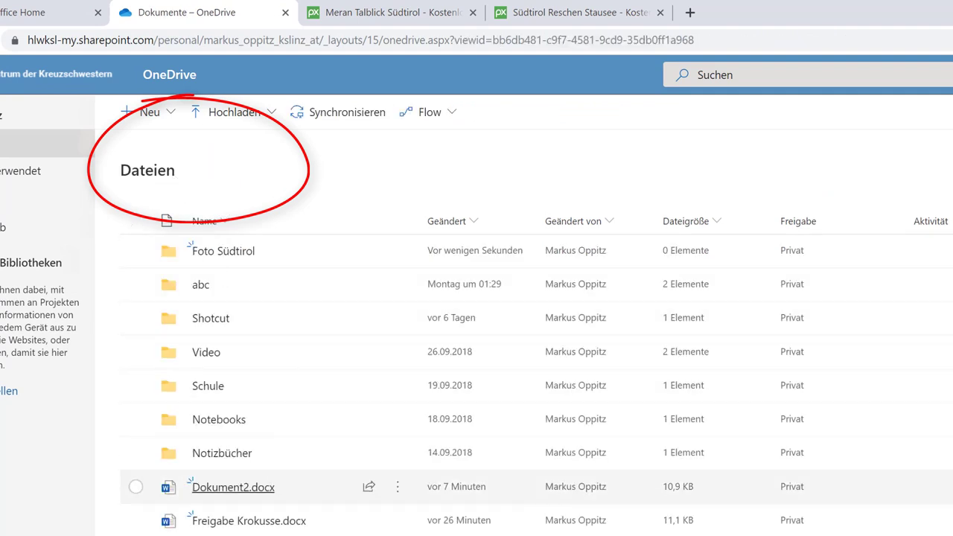
click(223, 250)
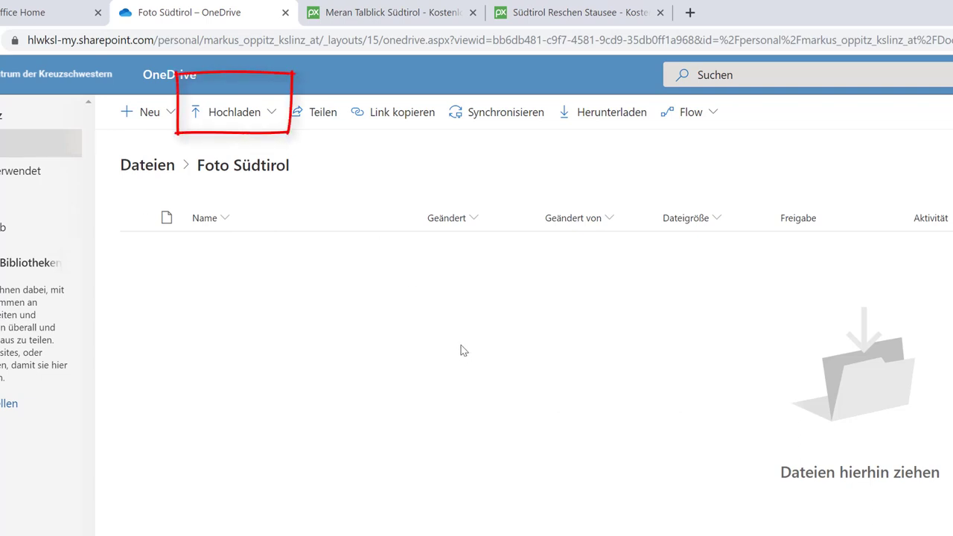
click(240, 122)
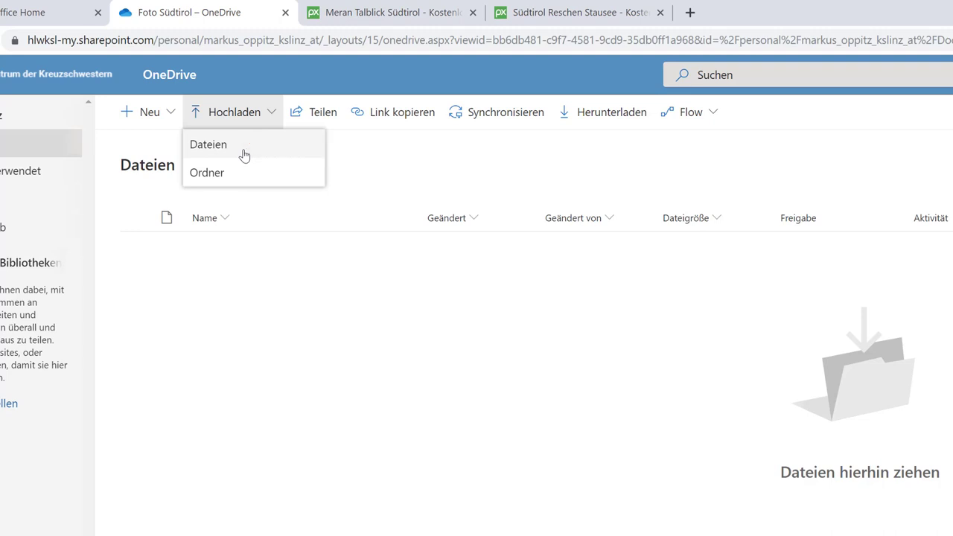
click(245, 158)
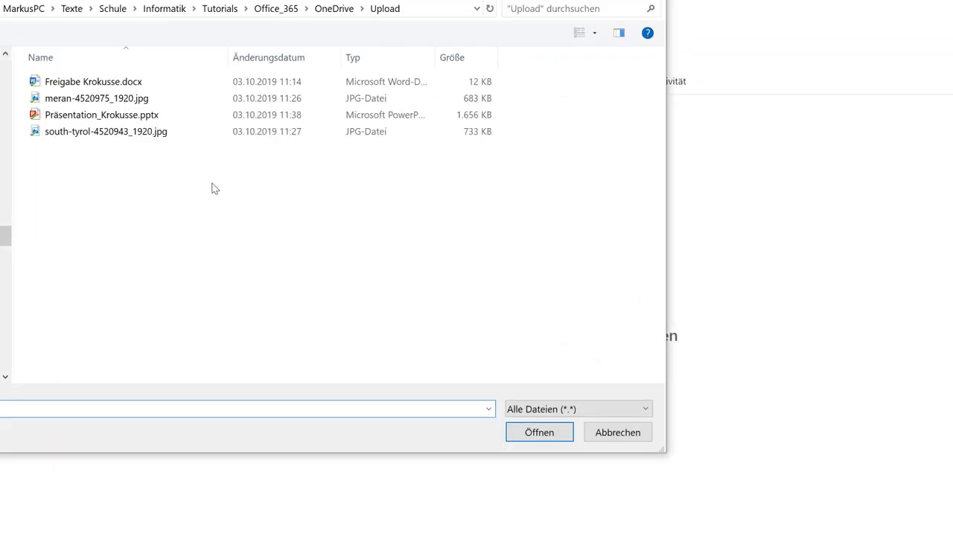
click(123, 97)
ctrl+click(128, 132)
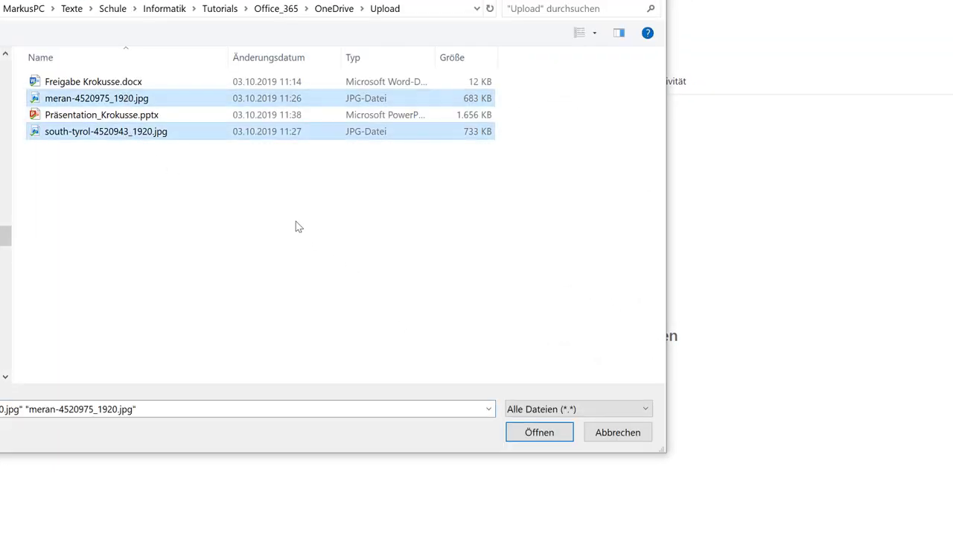
click(516, 432)
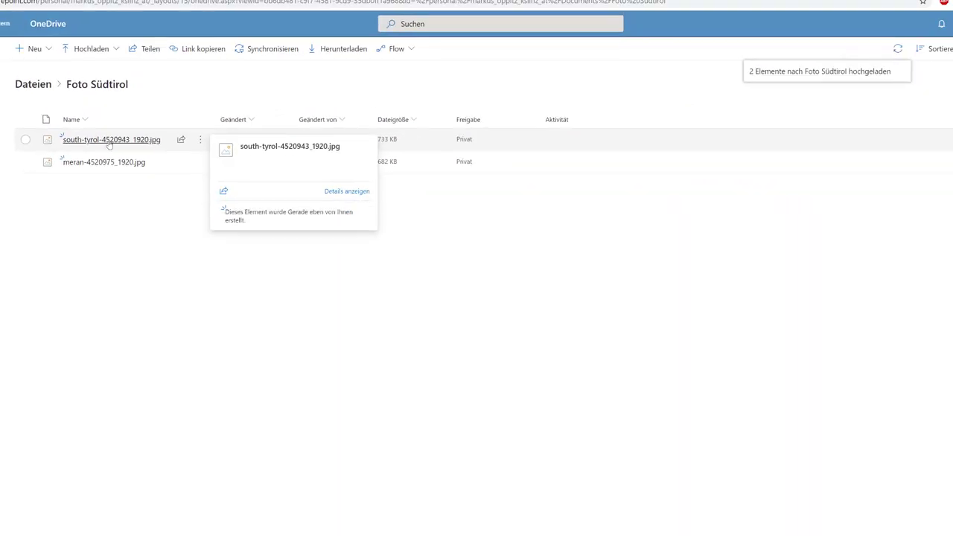
click(109, 140)
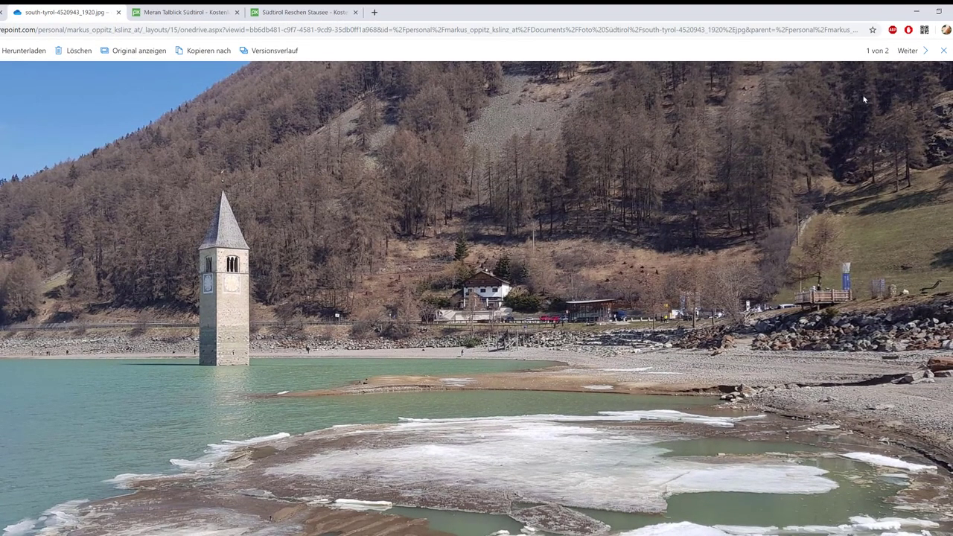
click(912, 60)
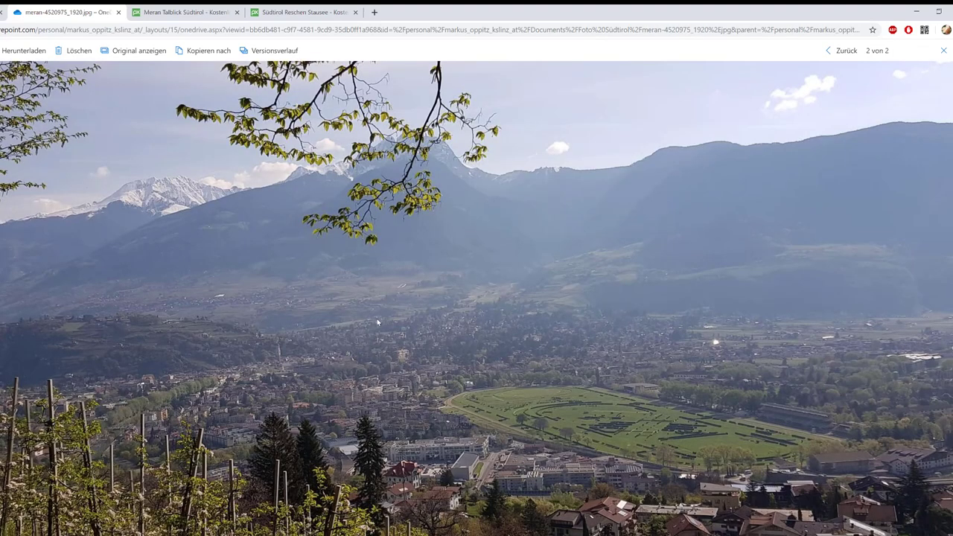
click(842, 58)
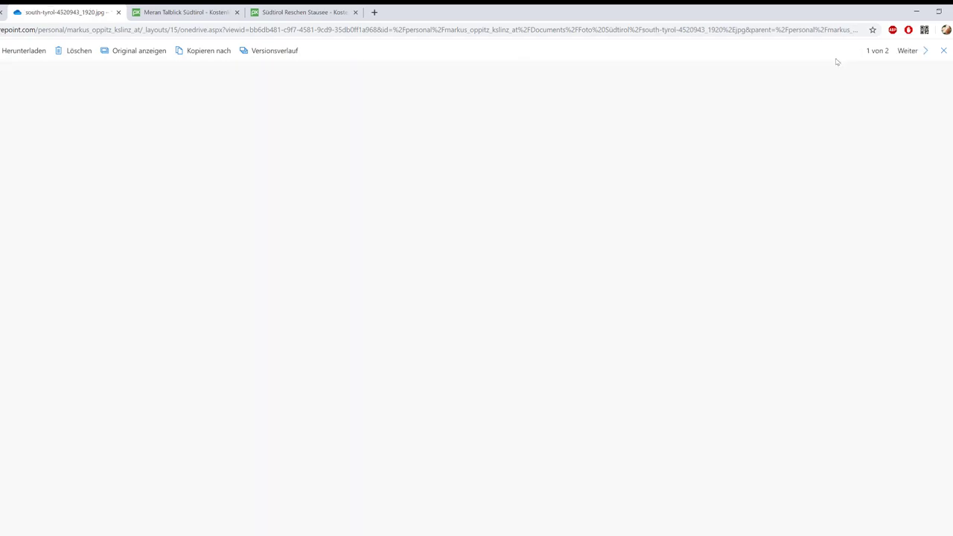
click(944, 51)
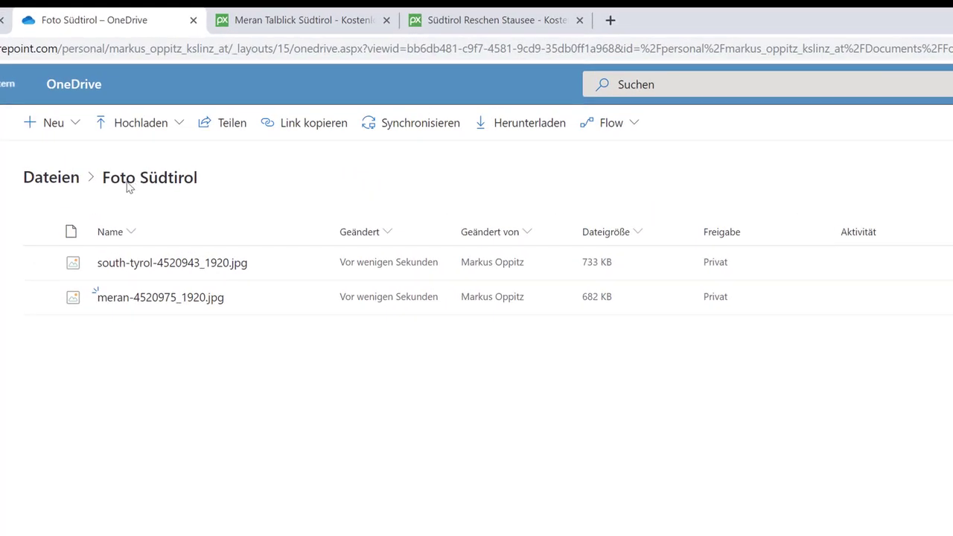
- Select the Foto Südtirol folder in the main Dateien list and open its Teilen dialog
click(69, 181)
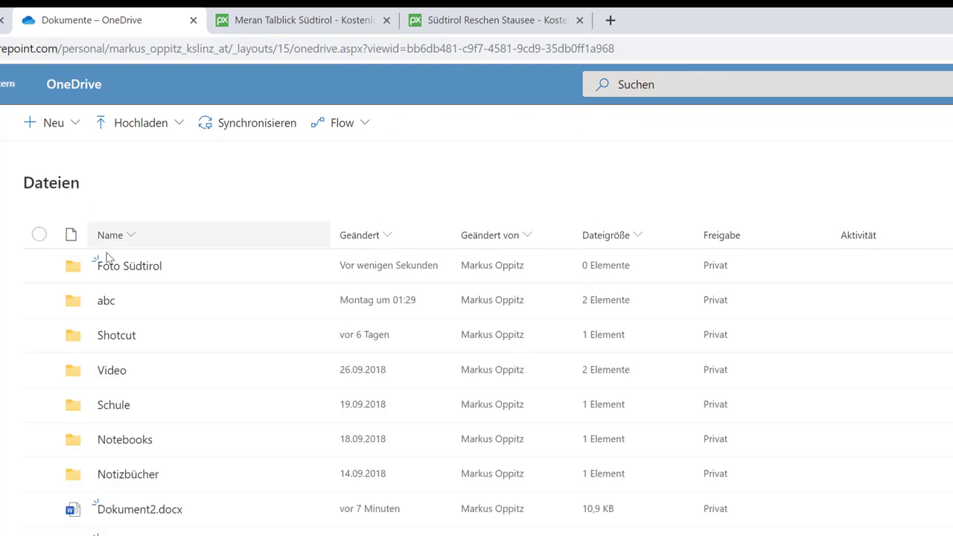
click(39, 266)
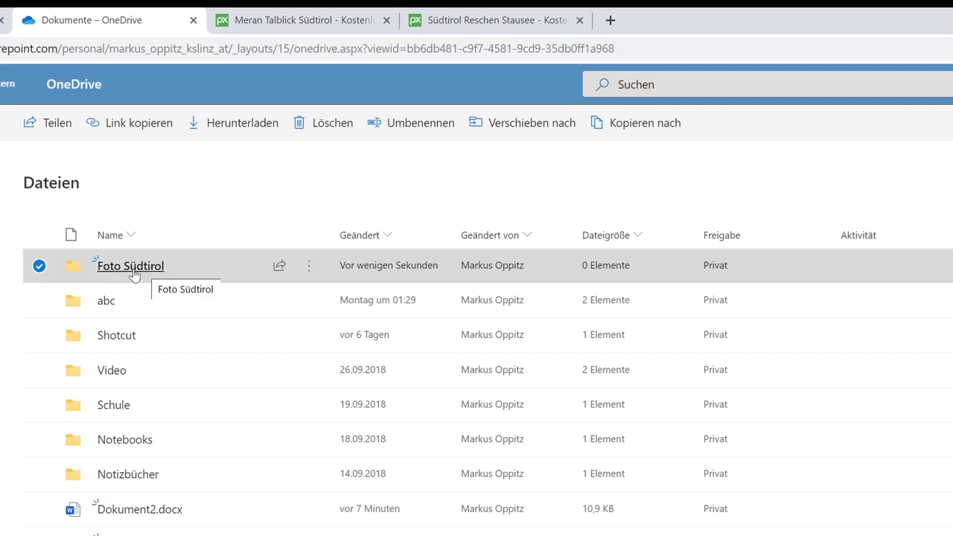
click(48, 123)
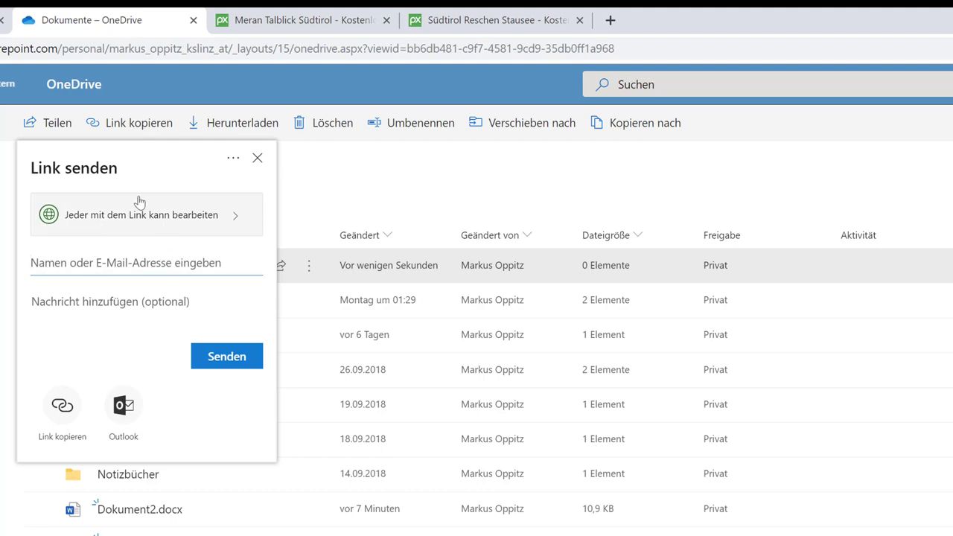
- Make the Foto Südtirol link view-only by turning off Bearbeitung zulassen
click(102, 224)
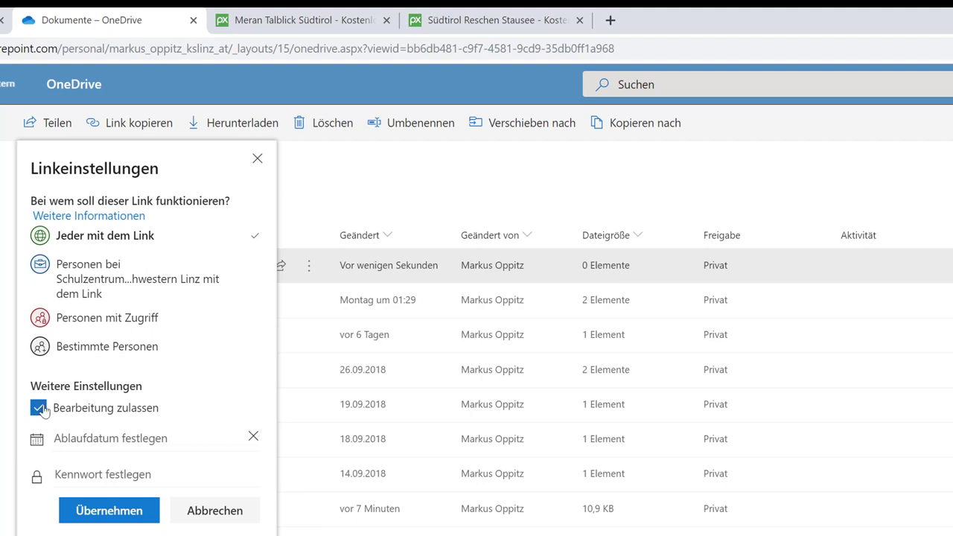
click(42, 413)
click(112, 511)
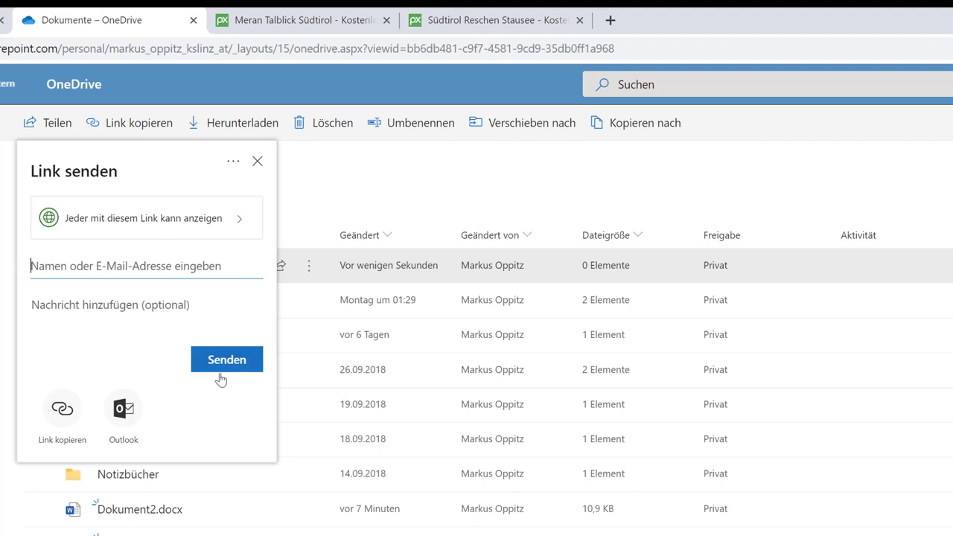
click(89, 266)
- Copy the view-only Foto Südtirol link and close the Link kopiert confirmation
click(64, 409)
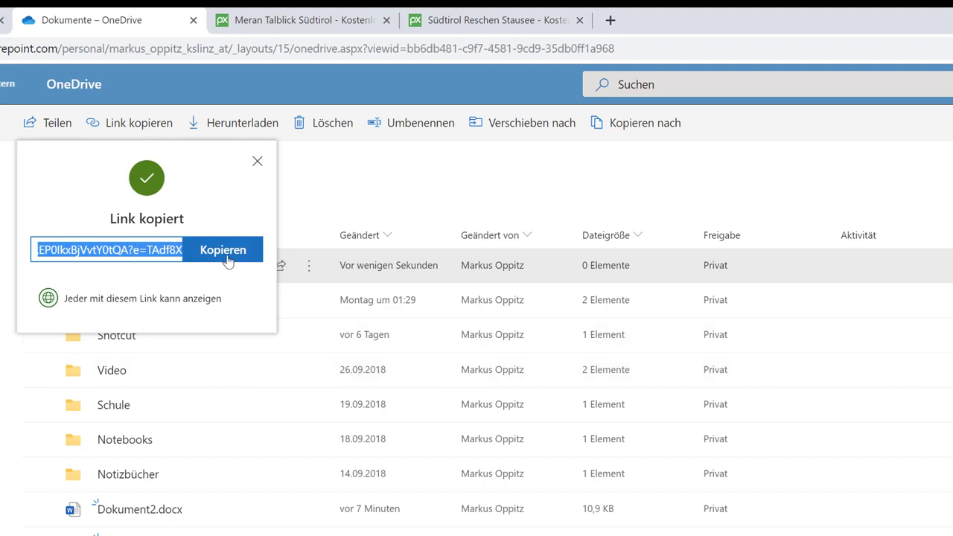
click(196, 261)
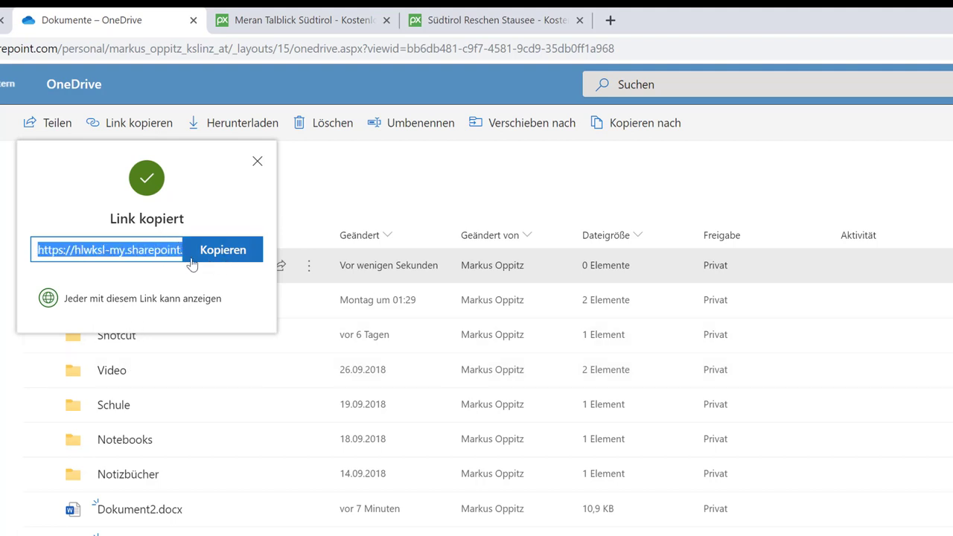
click(99, 254)
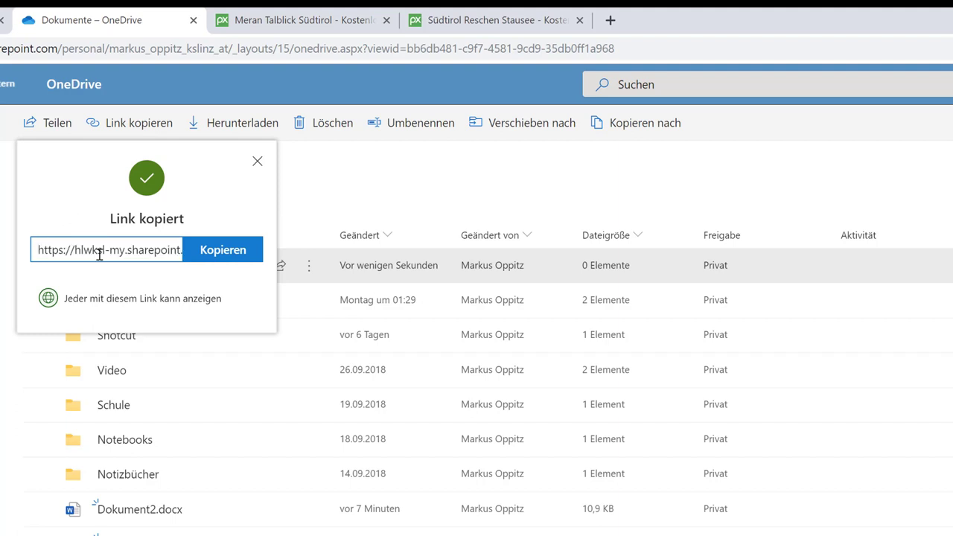
click(258, 162)
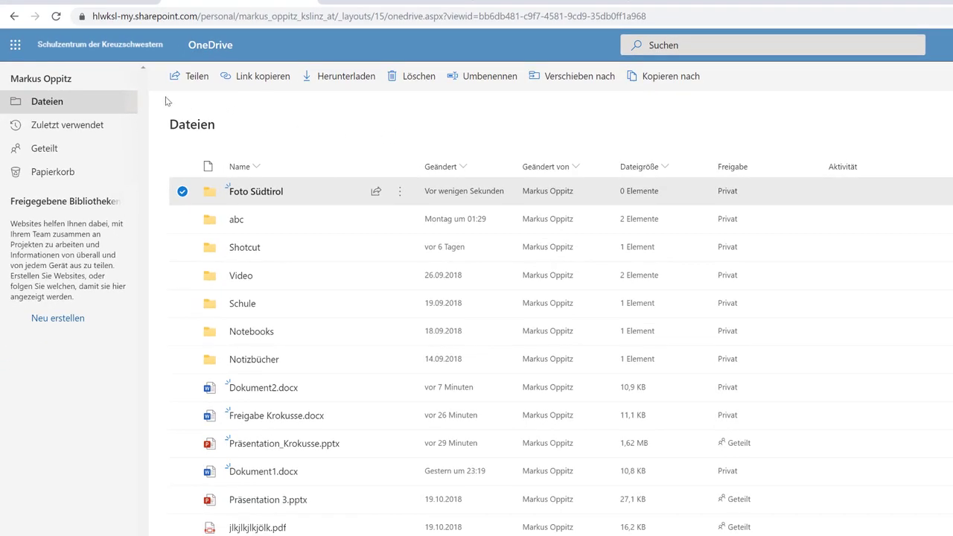
click(182, 192)
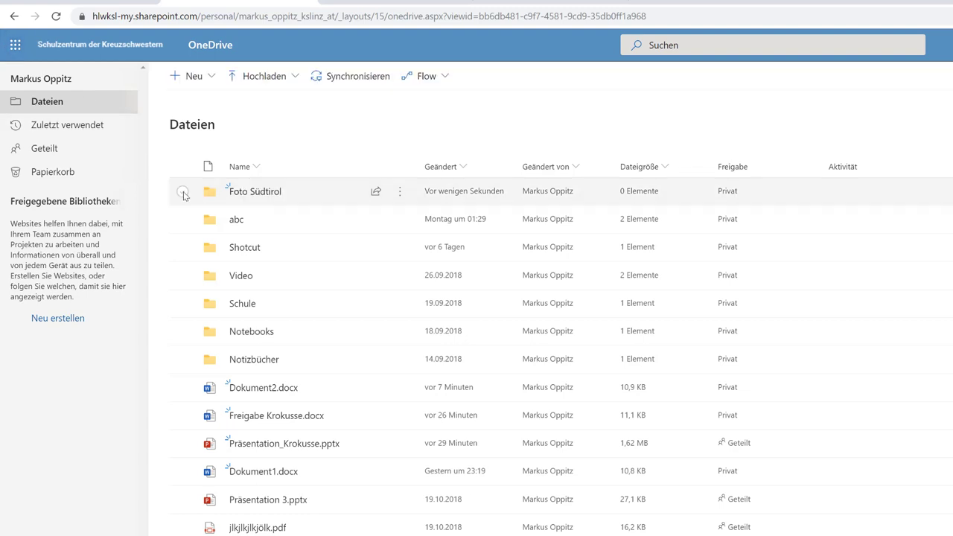
click(192, 82)
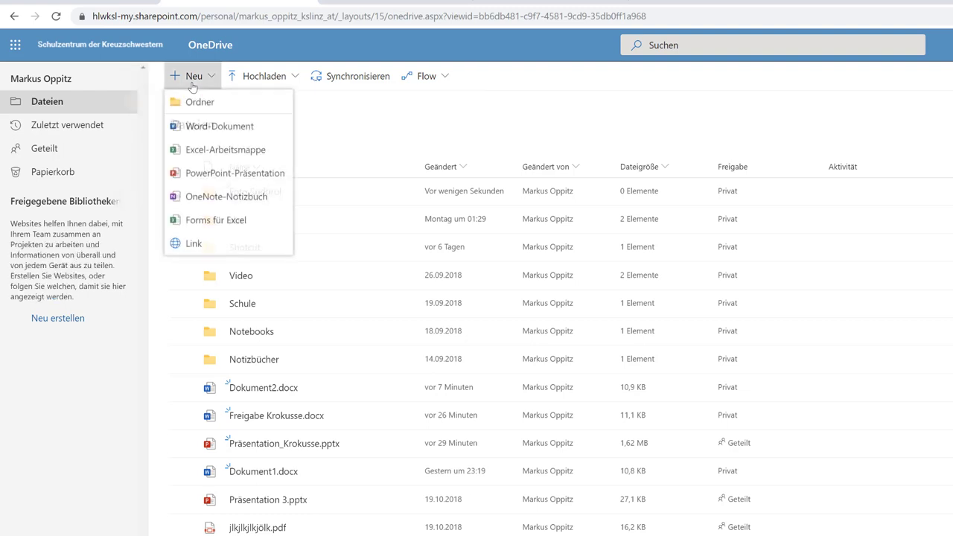
- In a new Word document, paste the share link and type 'Freigabelink auf den Fotoordner Südtirol' above it
click(234, 131)
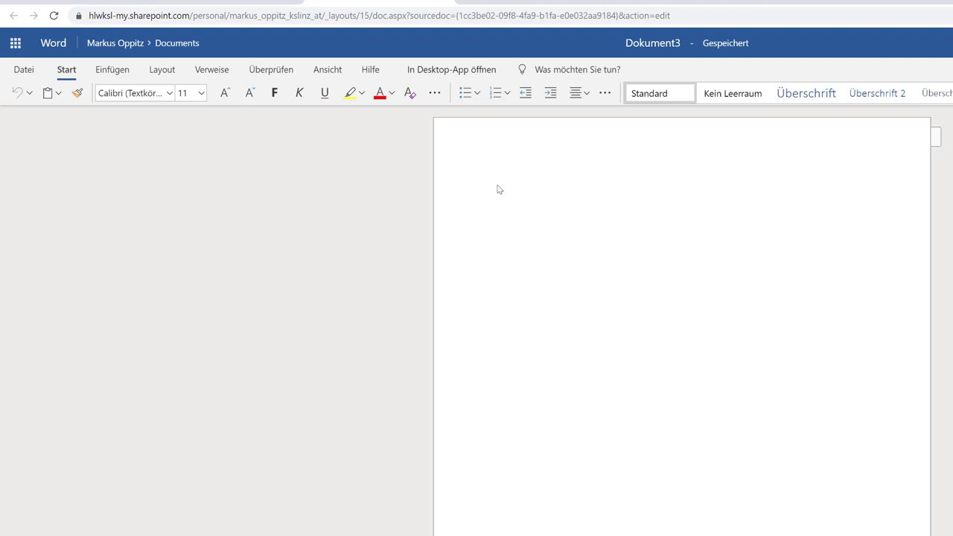
key(ctrl+v)
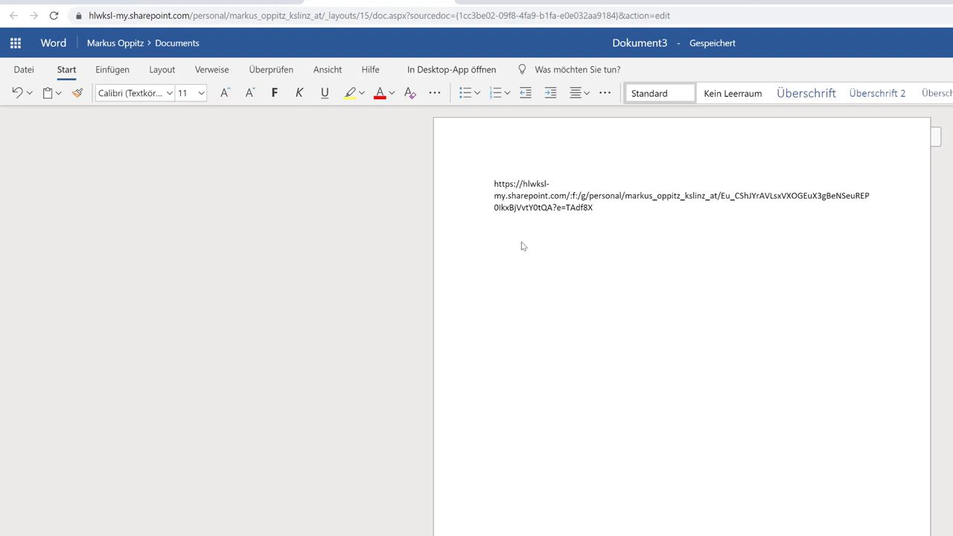
key(Return)
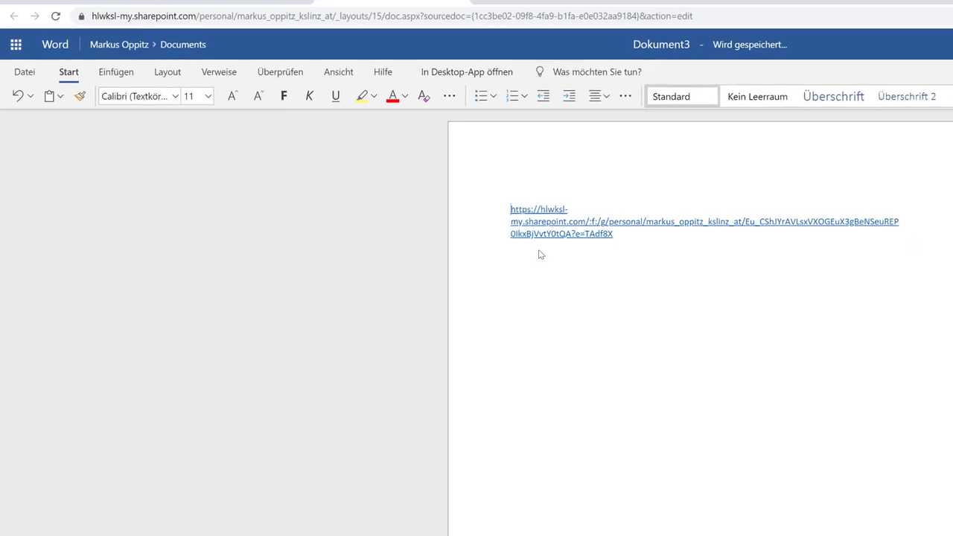
key(Return)
key(Return)
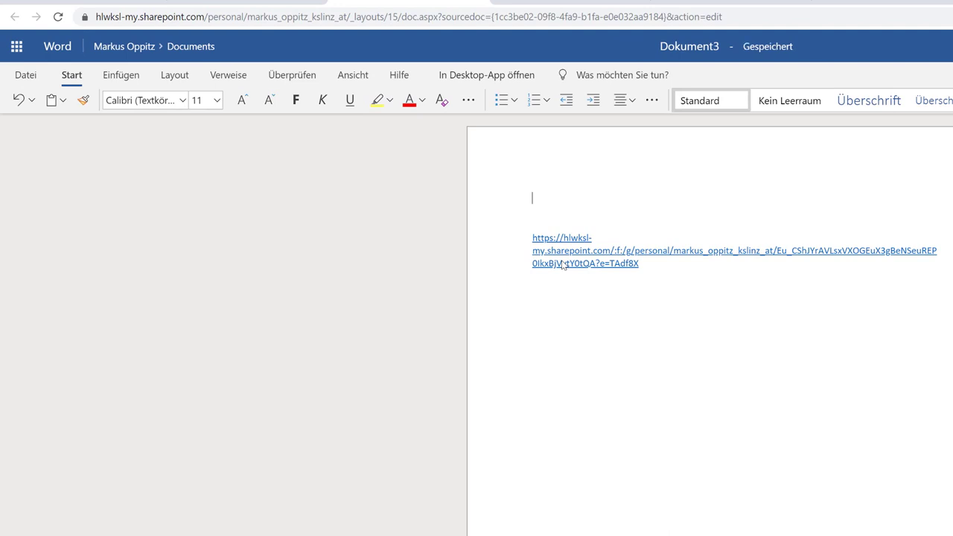
text(Freigabeli)
text(nk auf den Fotoordner Südtirol)
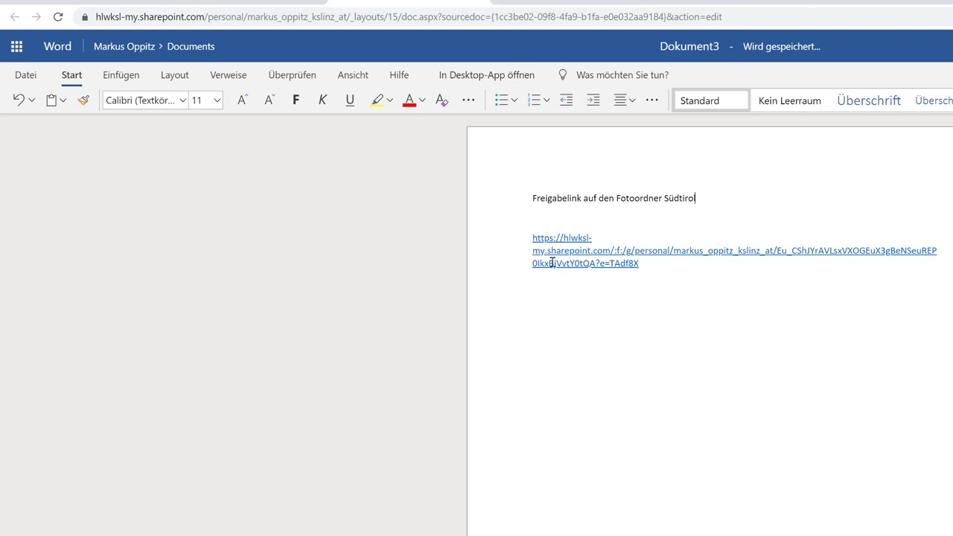
- Rename the document from Dokument3 to 'Freigabelink Fotoordner'
click(689, 46)
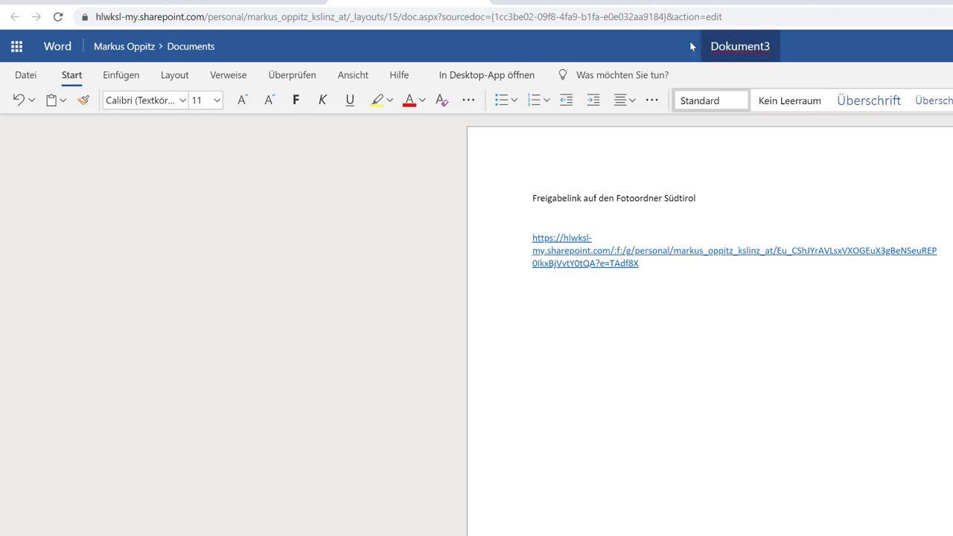
key(ctrl+a)
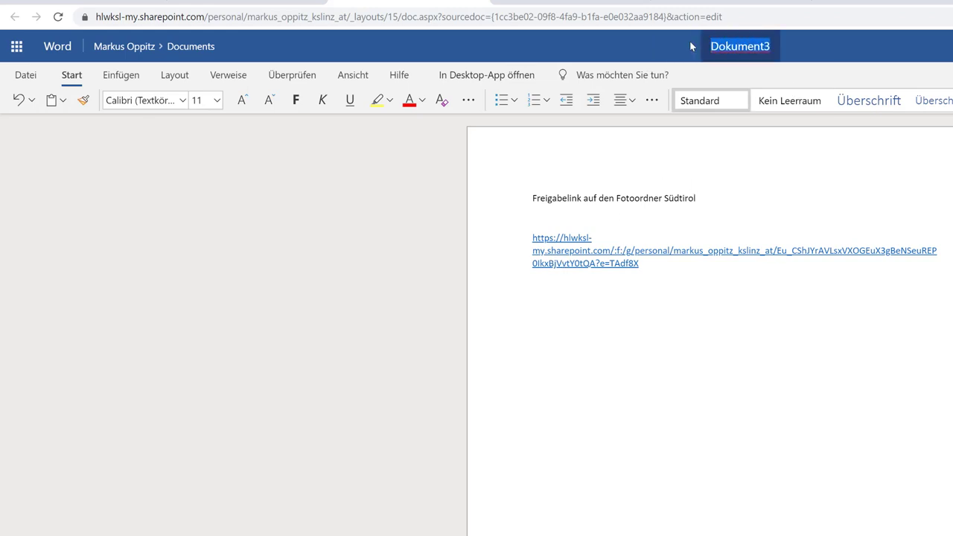
text(Frei)
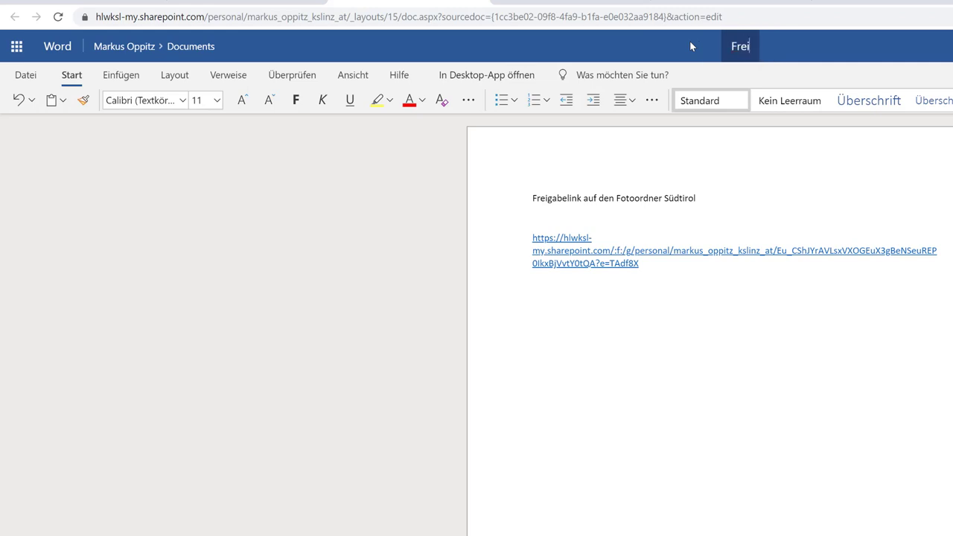
text(g)
text(ae)
key(BackSpace)
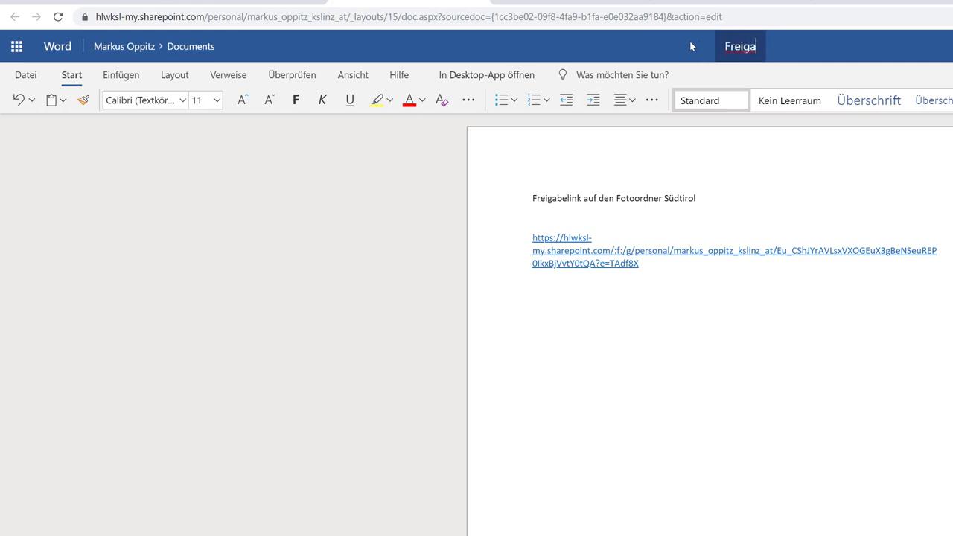
text(belinb)
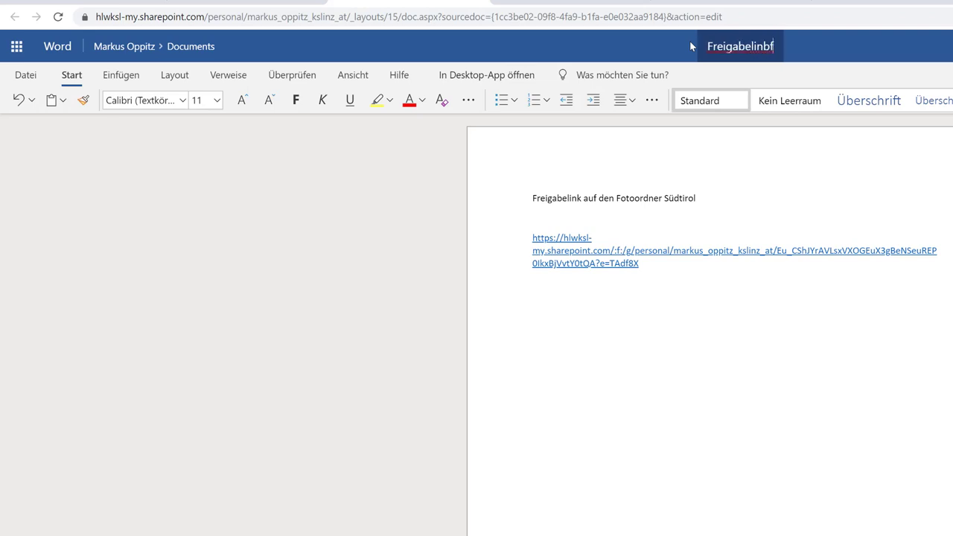
key(BackSpace)
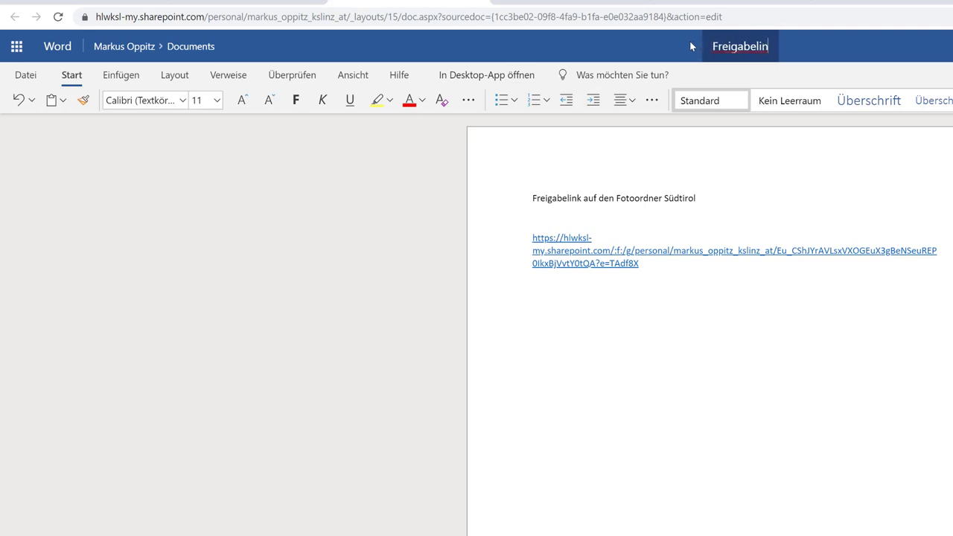
text(k Fotoord)
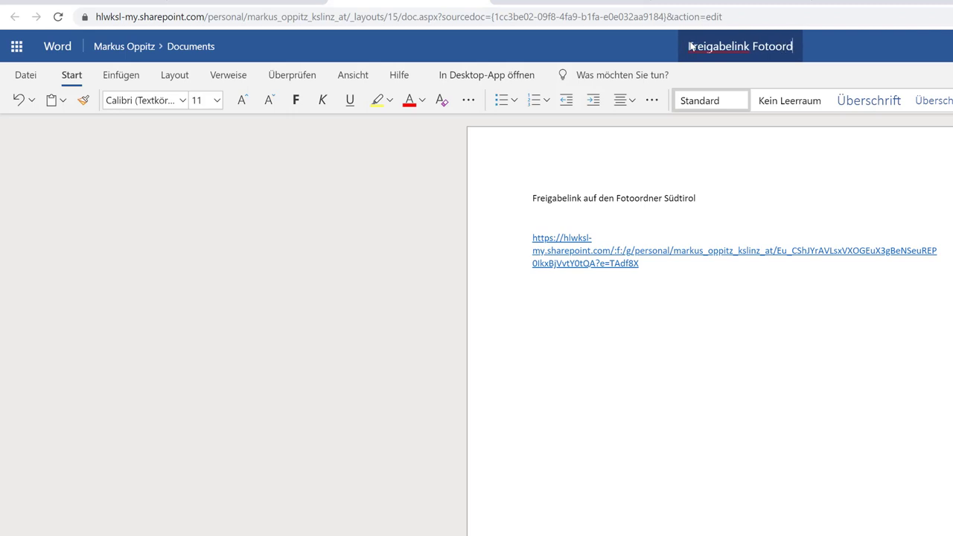
text(ner)
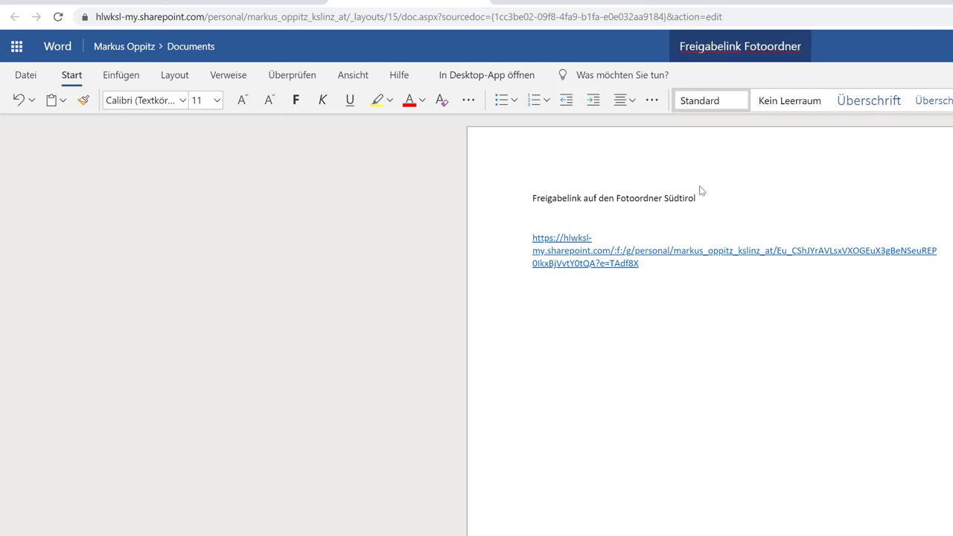
click(653, 200)
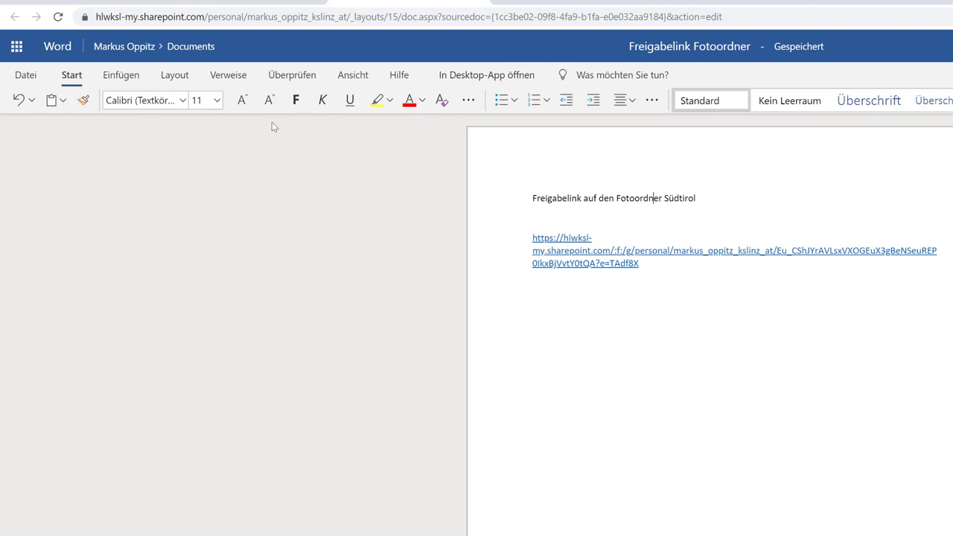
- Check the Datei save options, then close the Word tab to return to OneDrive's file list
click(25, 75)
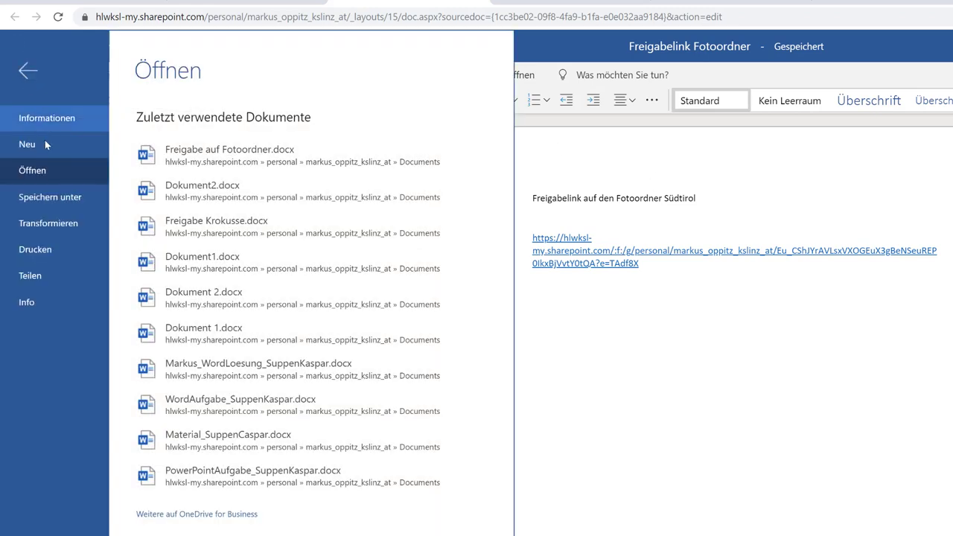
click(53, 195)
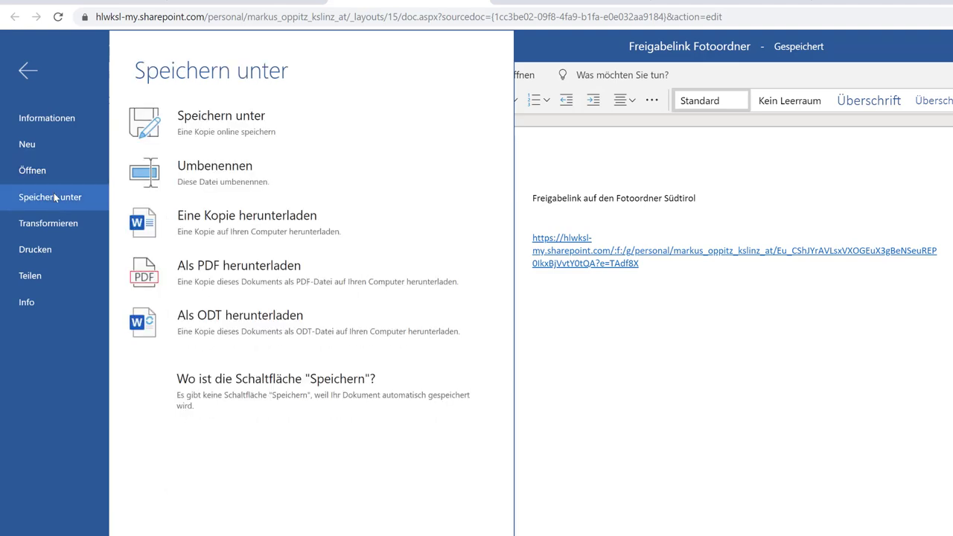
click(685, 325)
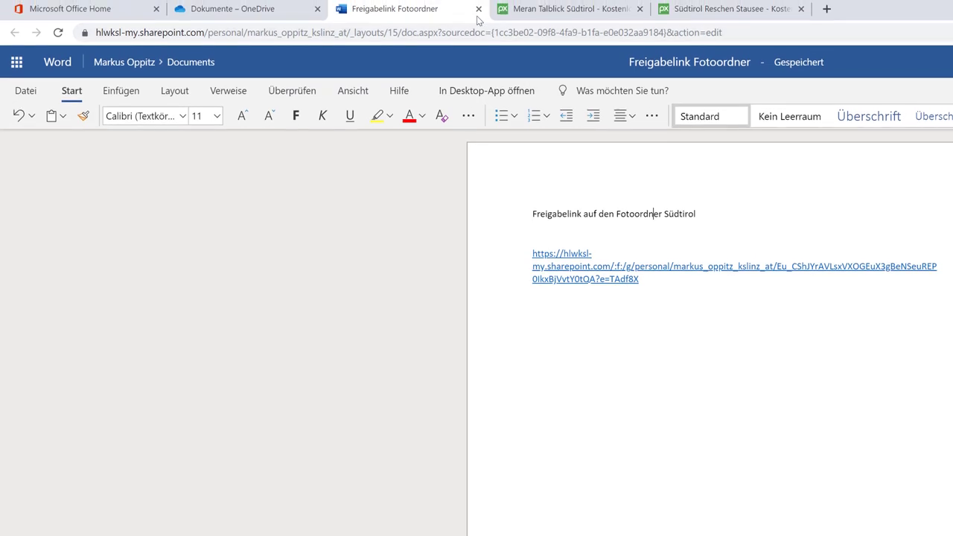
click(479, 11)
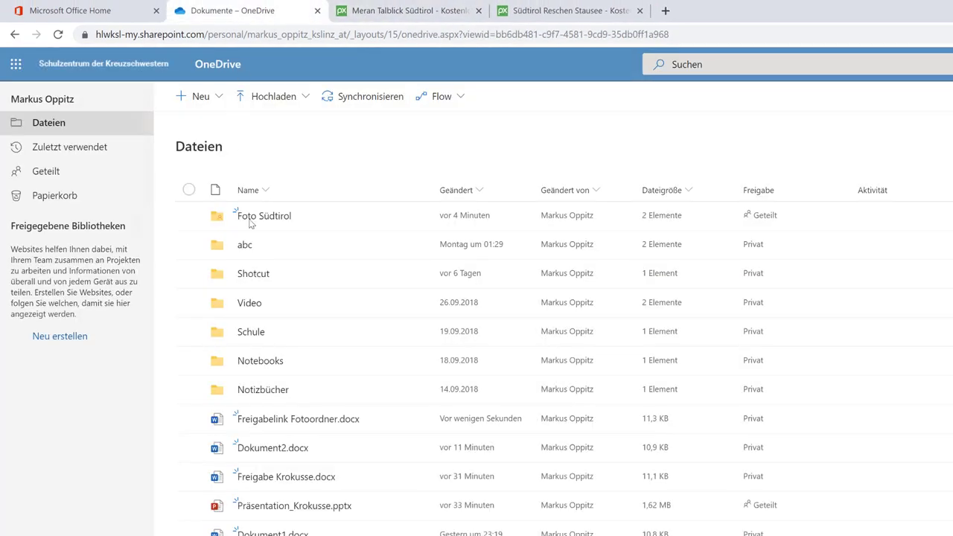
- Download Freigabelink Fotoordner.docx and find the saved copy in the local download folder
click(188, 419)
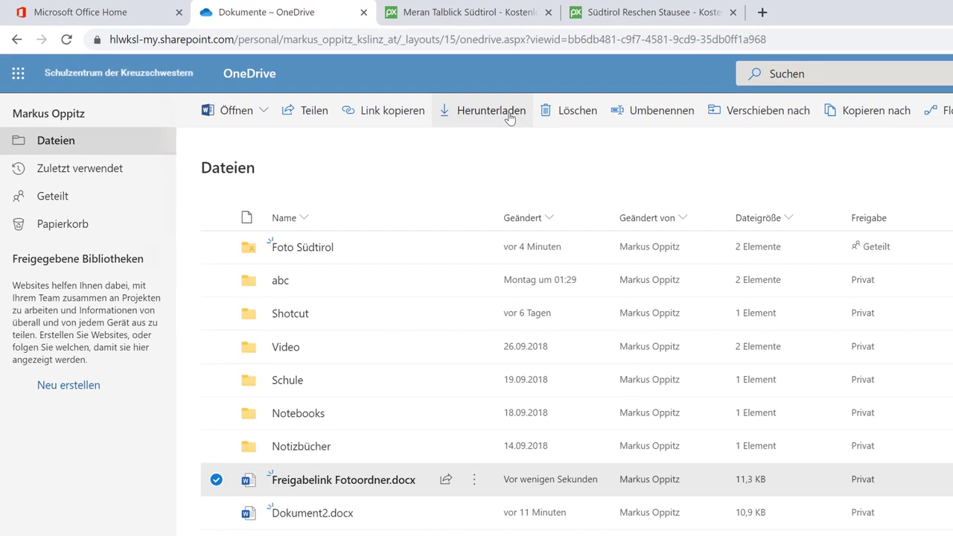
click(508, 116)
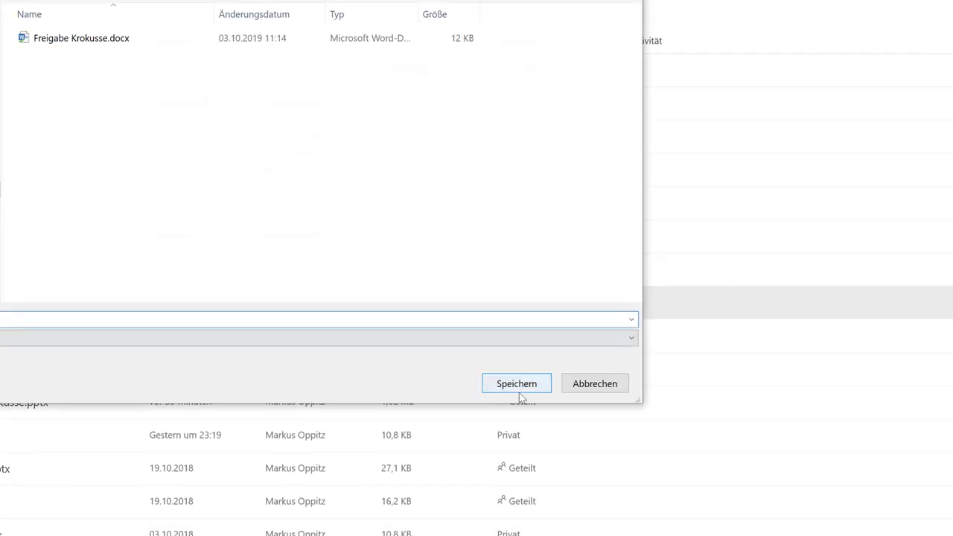
click(519, 390)
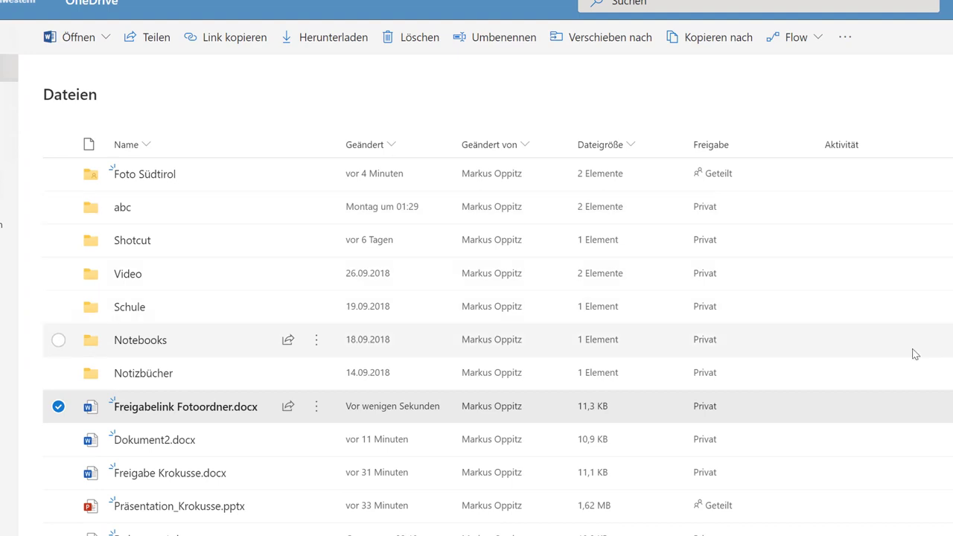
click(94, 28)
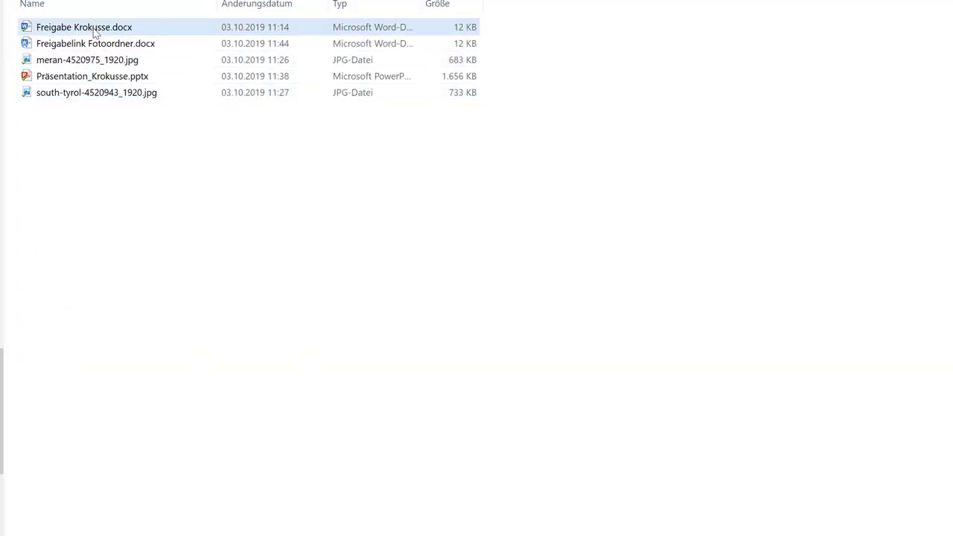
click(87, 45)
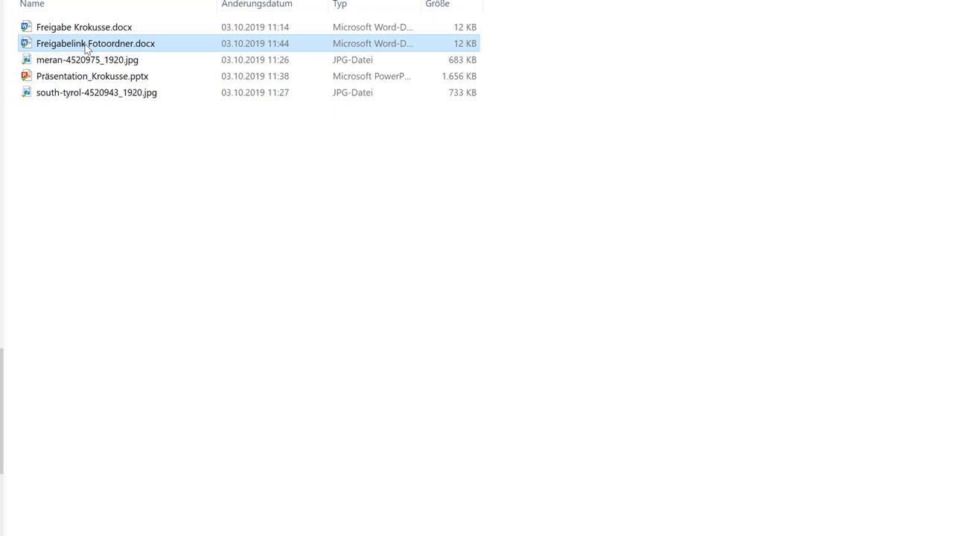
- Open 'Freigabelink Fotoordner.docx' in Word, enable editing, and copy the Foto Südtirol share link
double_click(87, 45)
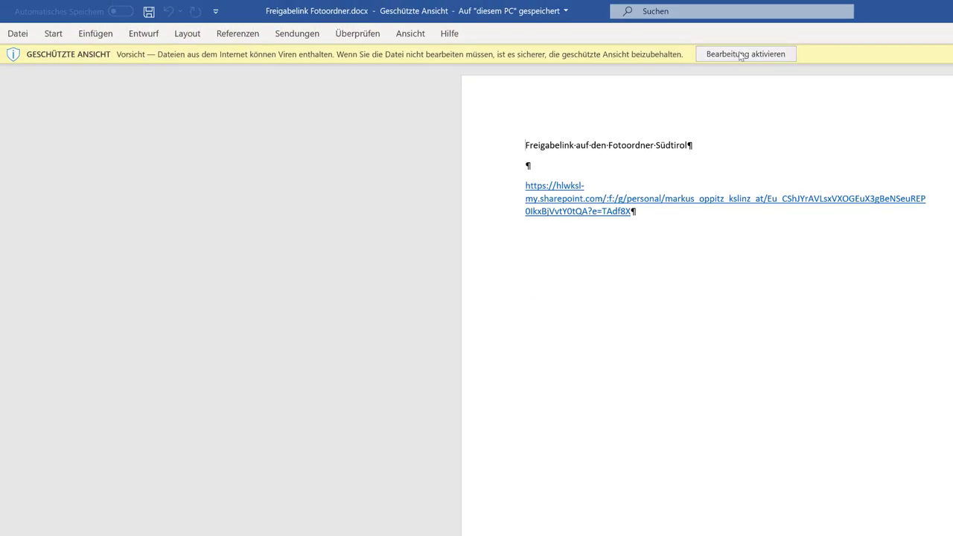
click(741, 54)
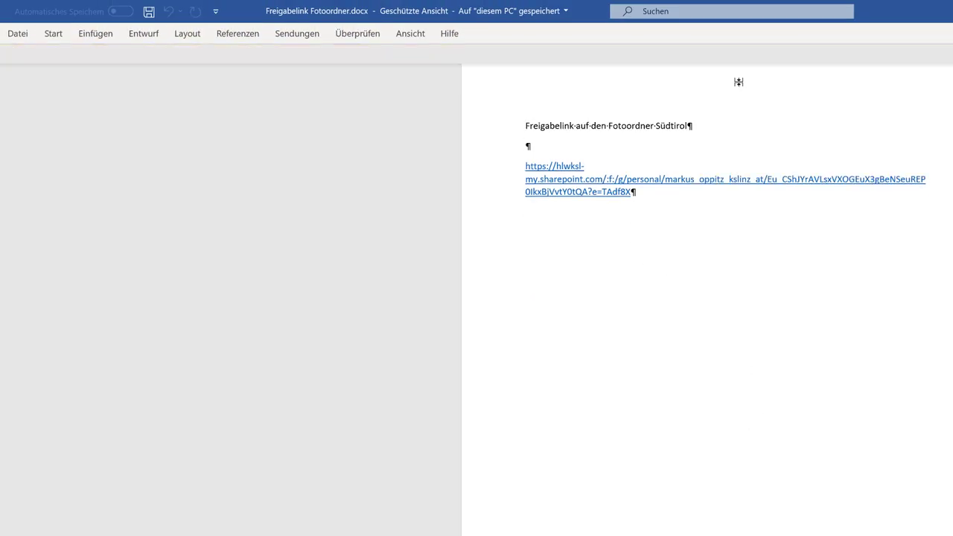
mouse_move(633, 258)
mouse_down()
mouse_move(527, 247)
mouse_move(525, 233)
mouse_up()
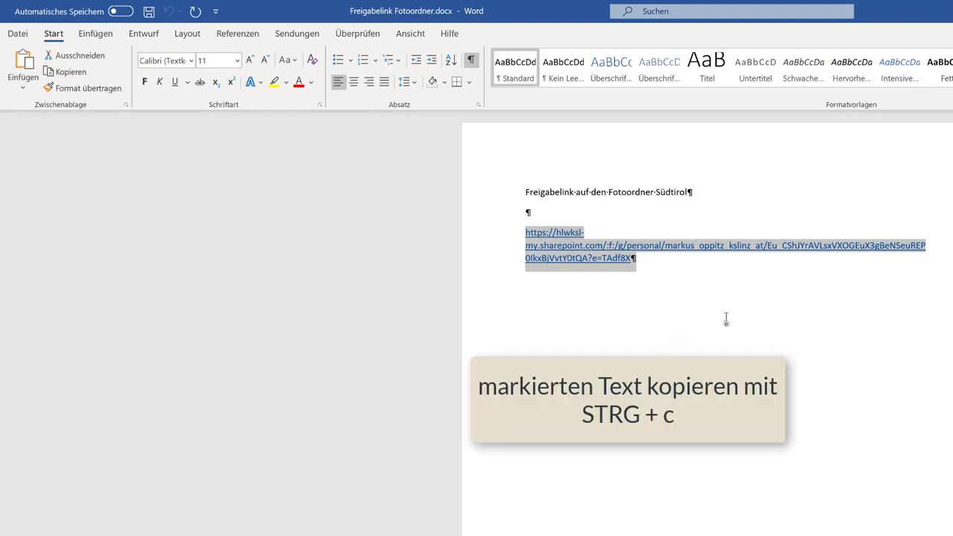
key(ctrl+c)
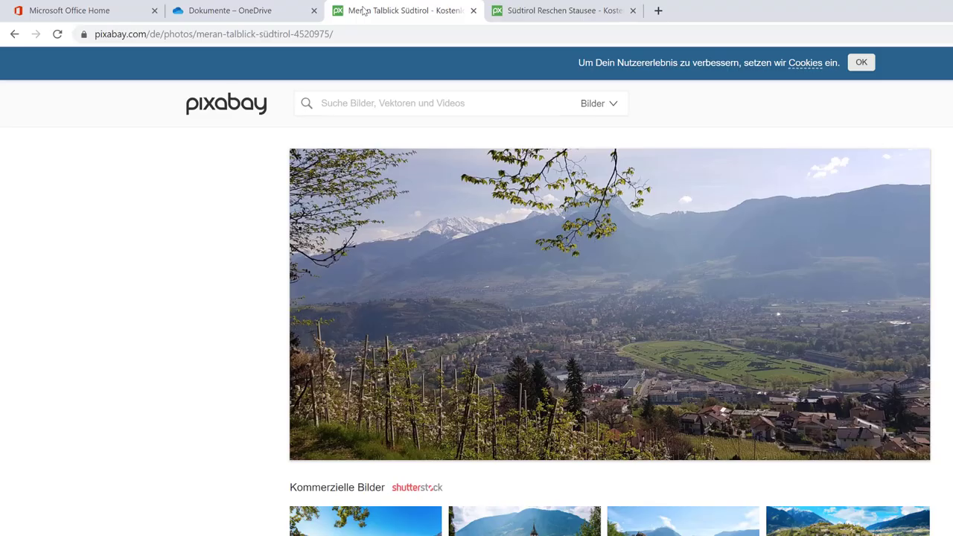
- Paste the copied Foto Südtirol share link into Chrome's address bar and load it
click(352, 29)
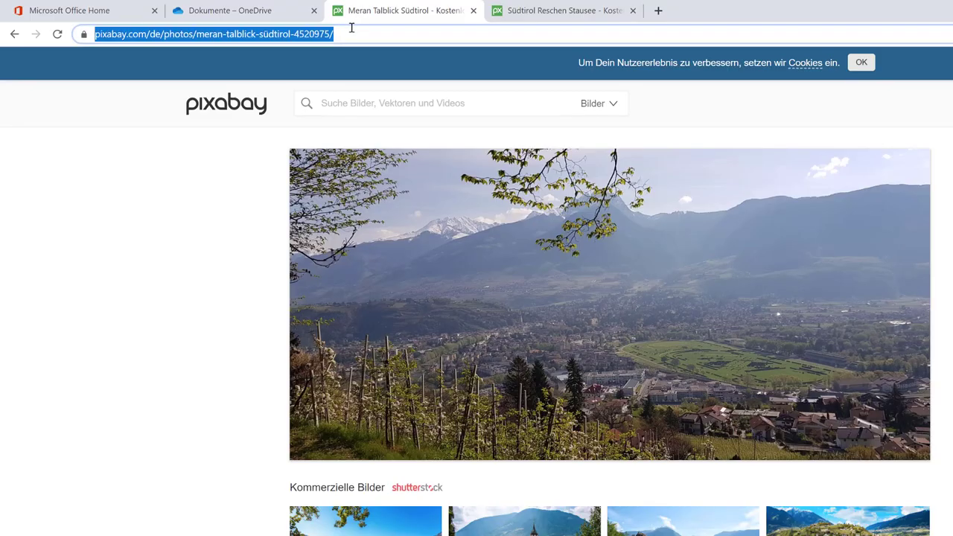
key(ctrl+v)
key(Return)
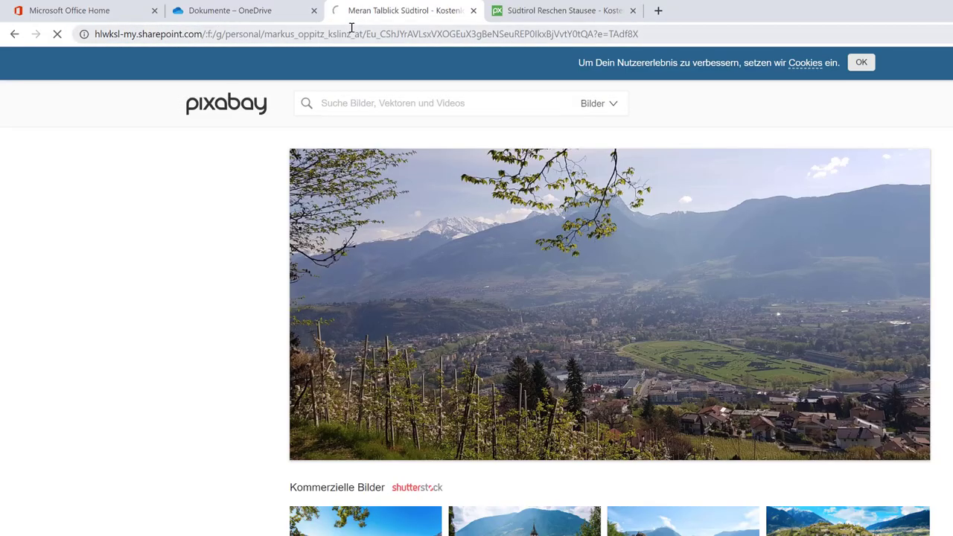